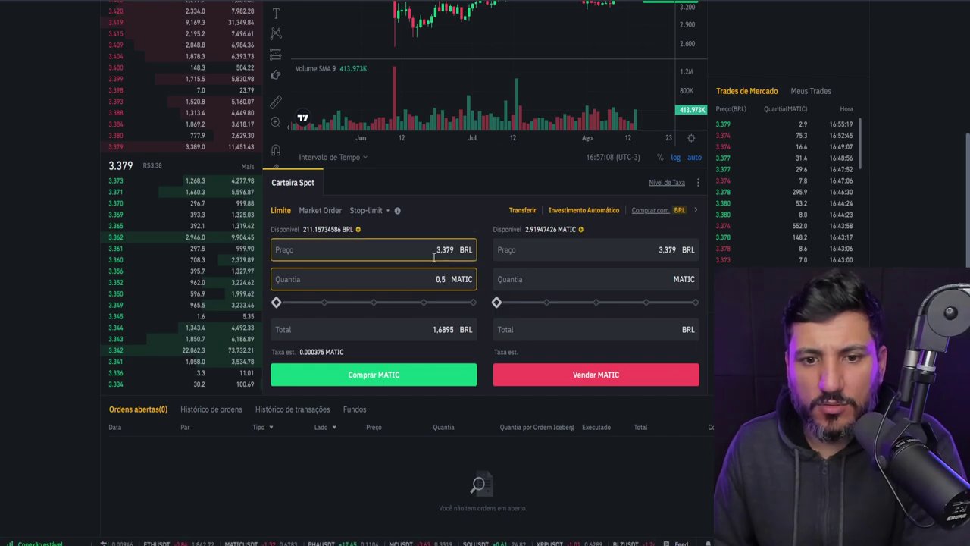
- Enter 200 MATIC as the quantity in the spot buy order to see its total cost in BRL
key(ctrl+a)
text(200)
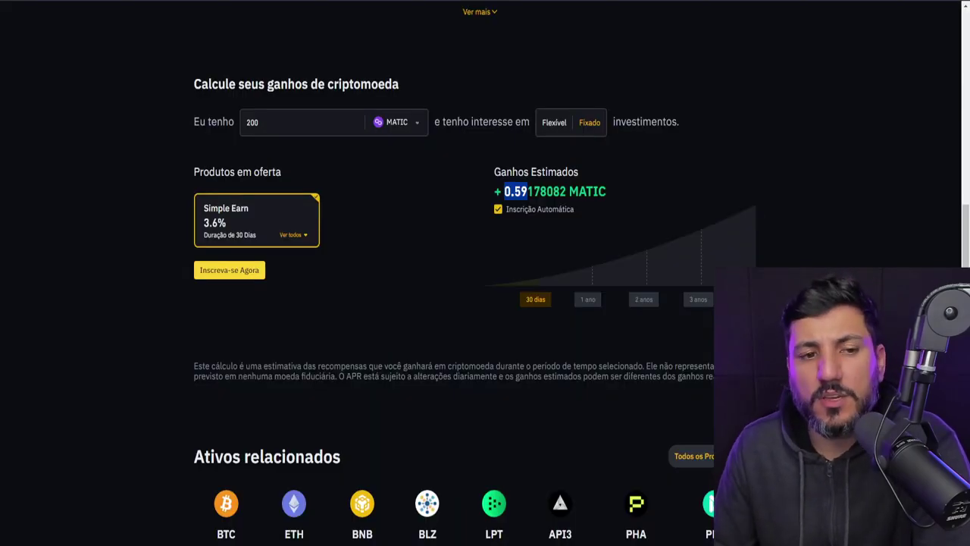
- Show the calculator's 1-year earnings estimate and convert 7 MATIC to BRL through the spot buy order quantity
click(589, 299)
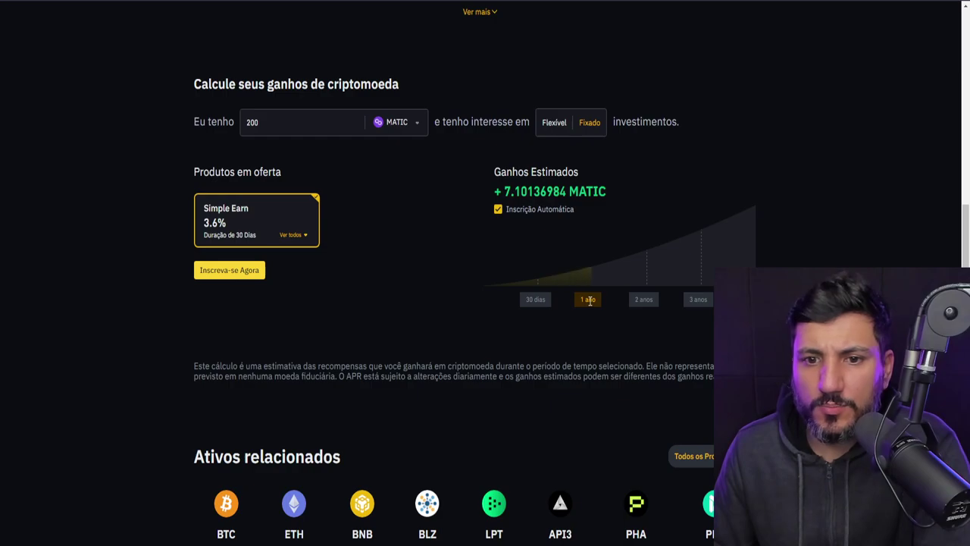
drag(507, 192, 567, 192)
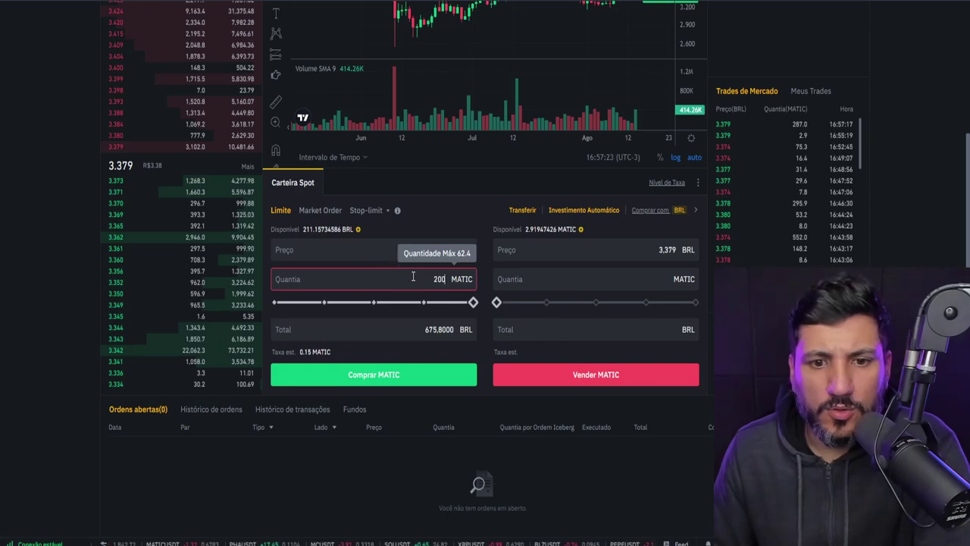
double_click(413, 277)
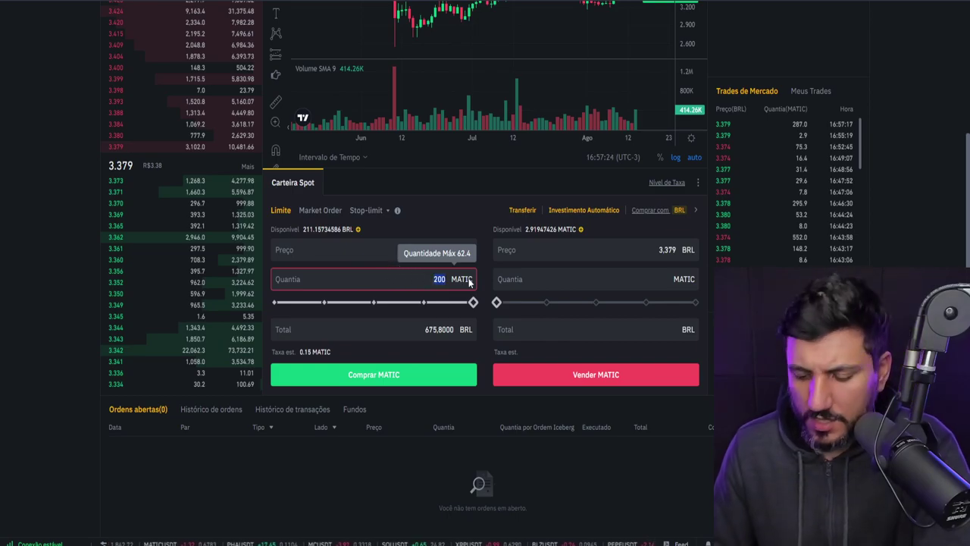
text(7)
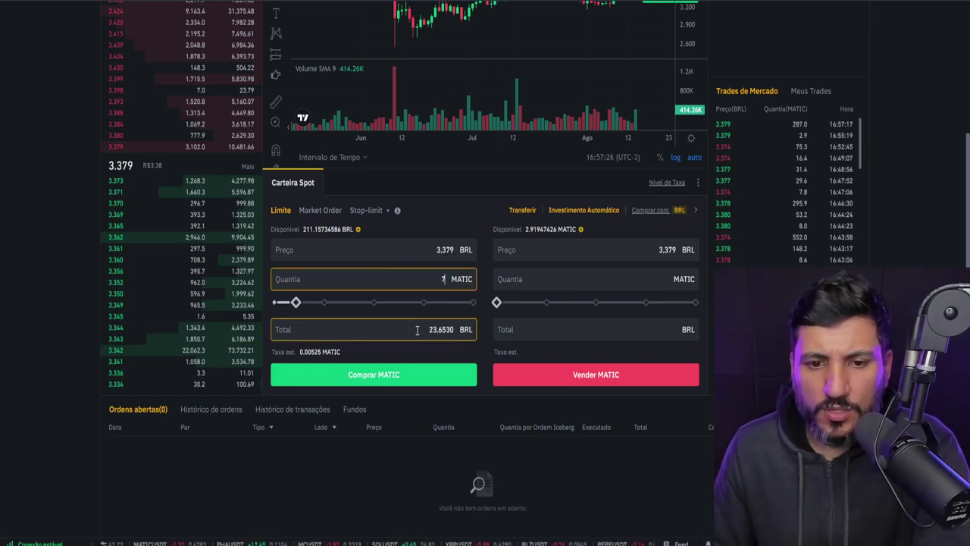
drag(420, 330, 458, 331)
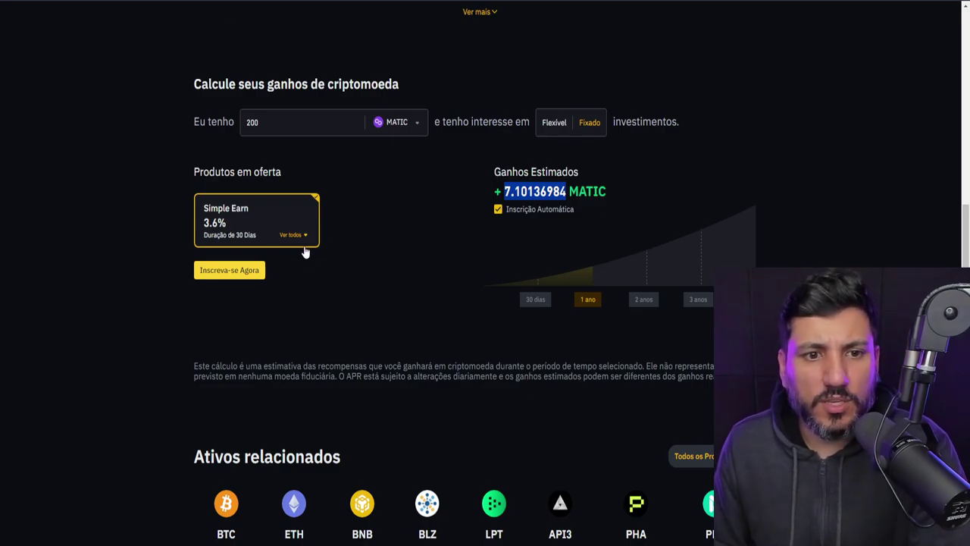
- Set the earnings calculator to the 120-day MATIC product and a 120-day period, and enter 4,2 MATIC in the spot buy order
click(304, 238)
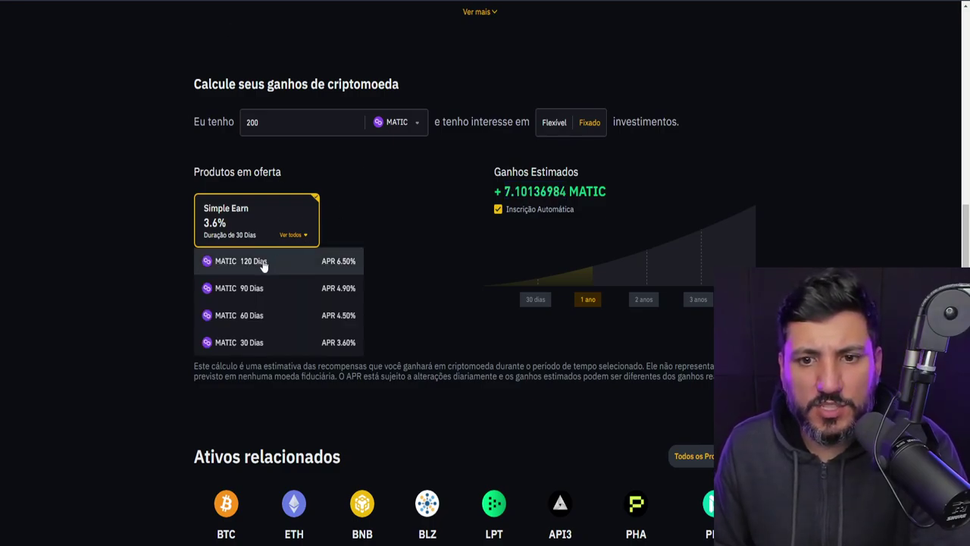
click(263, 262)
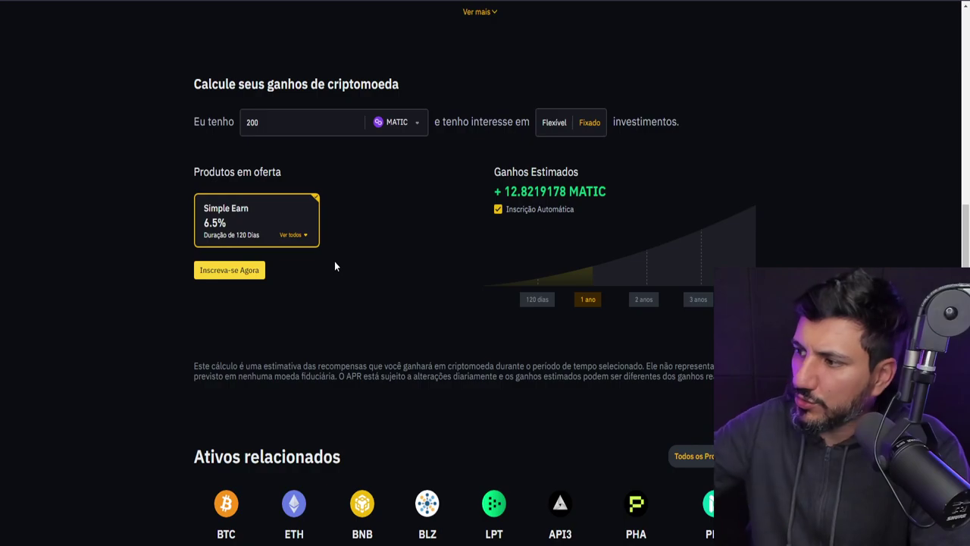
click(533, 299)
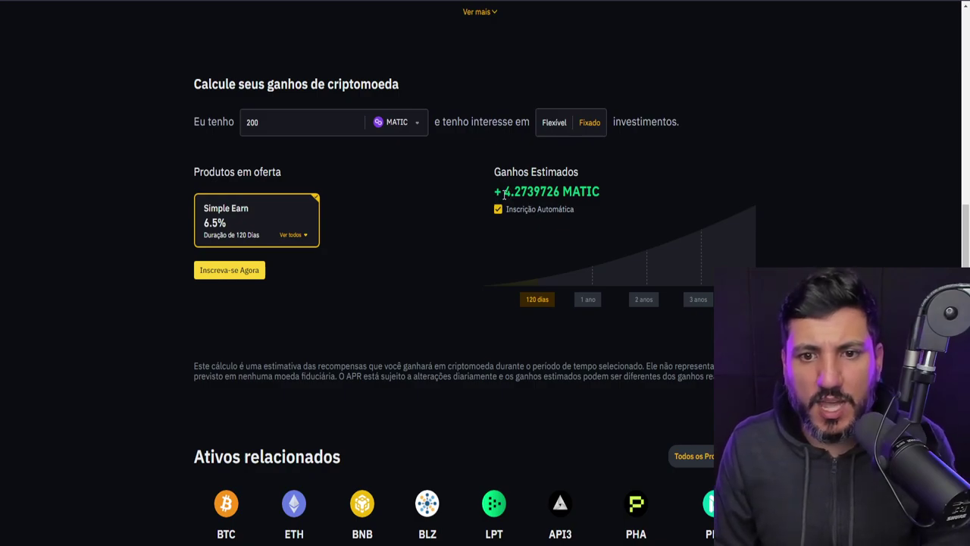
drag(504, 194, 528, 192)
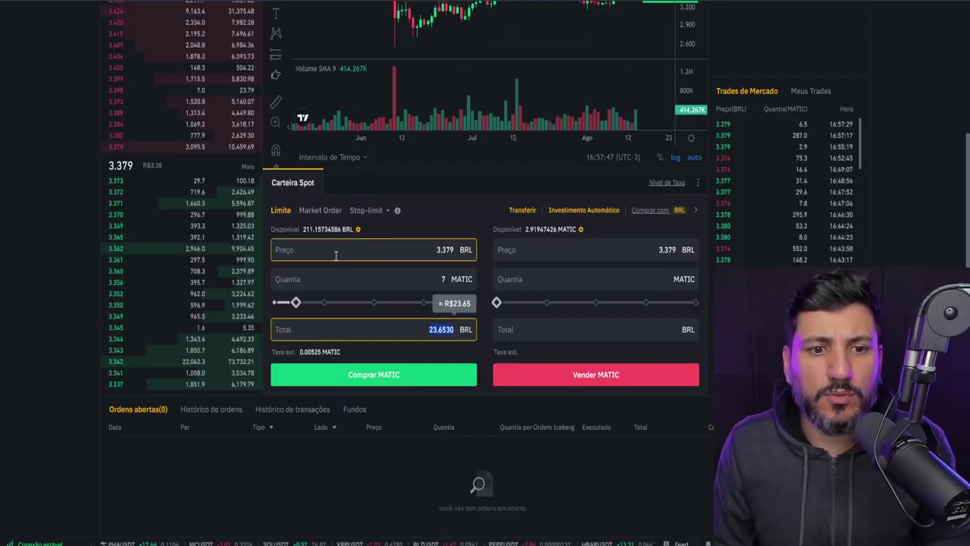
click(385, 277)
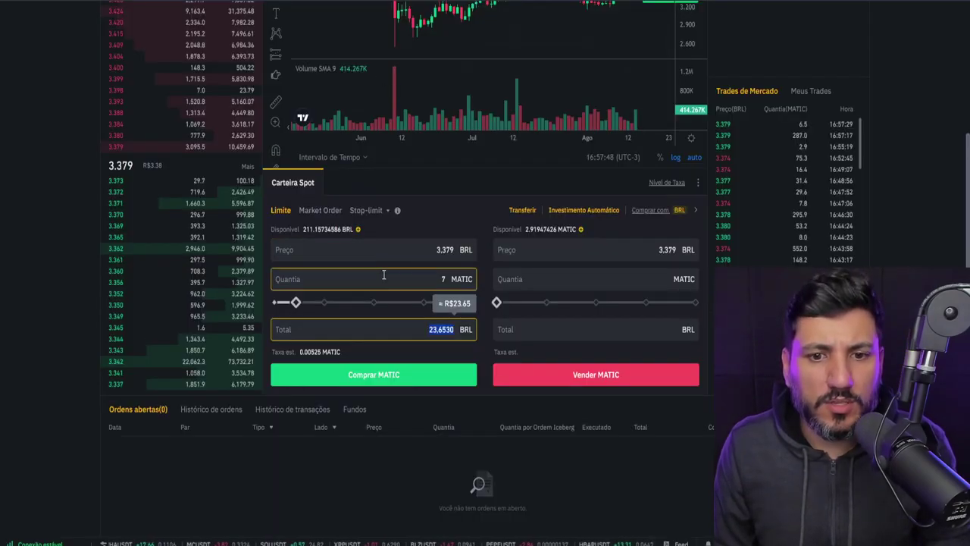
text(4,2)
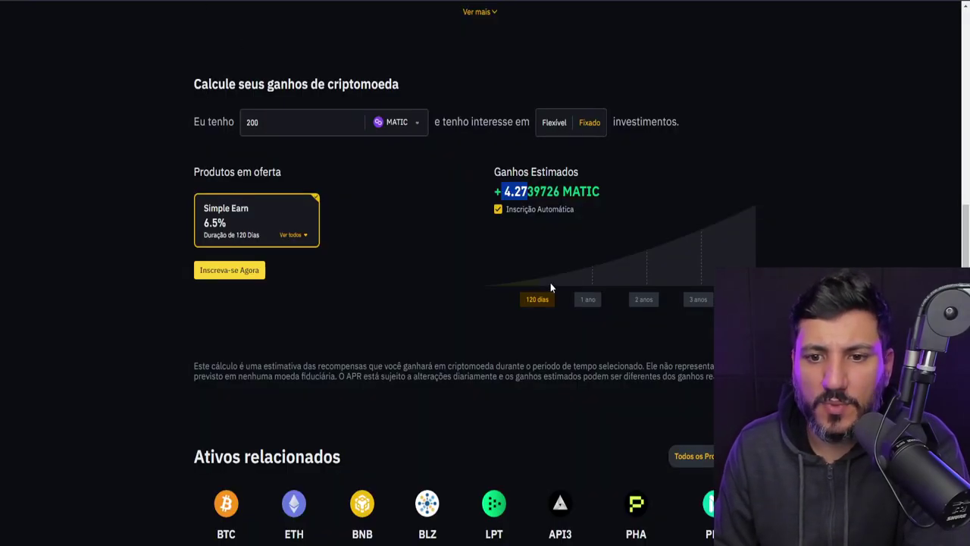
- Switch the 120-day product's estimate to 1 year and convert 12,8 MATIC to BRL in the spot buy order
click(588, 299)
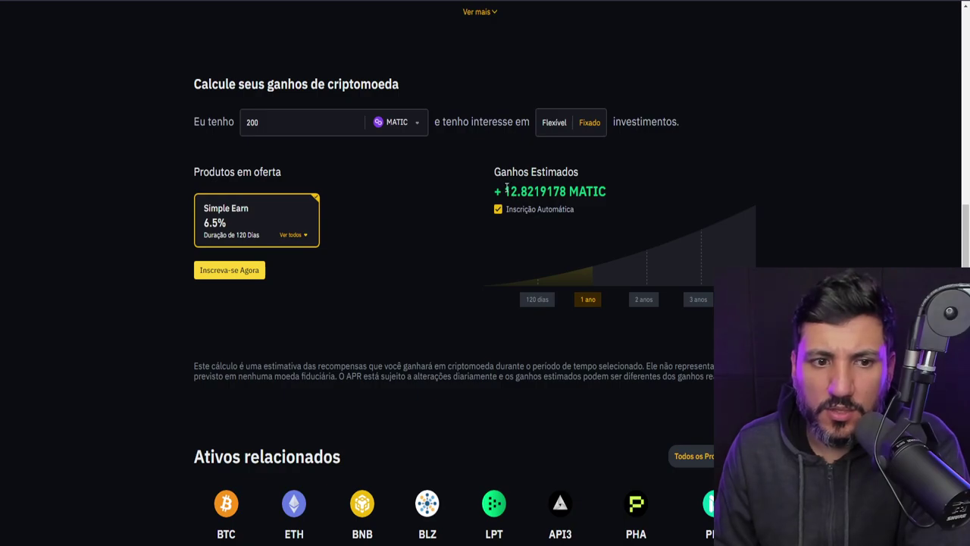
drag(505, 188, 566, 187)
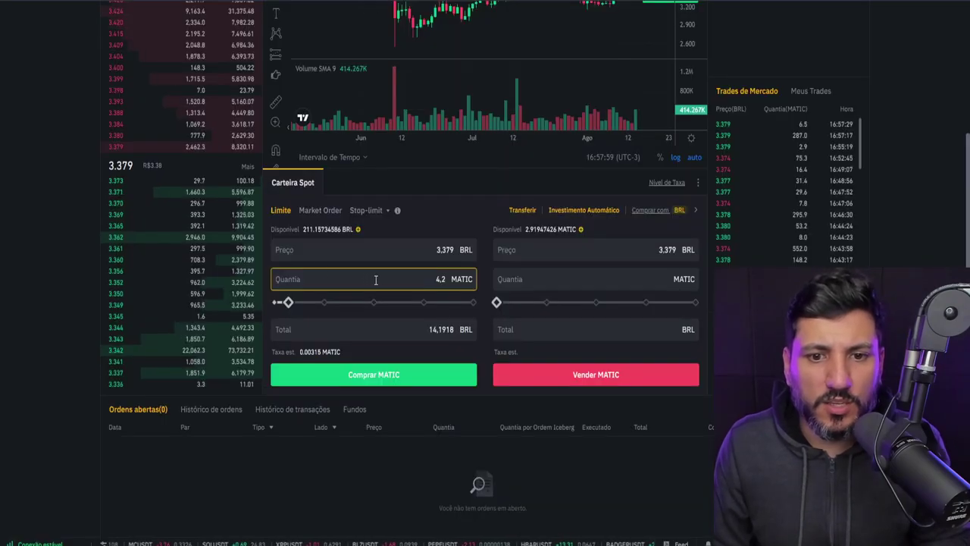
drag(375, 280, 480, 277)
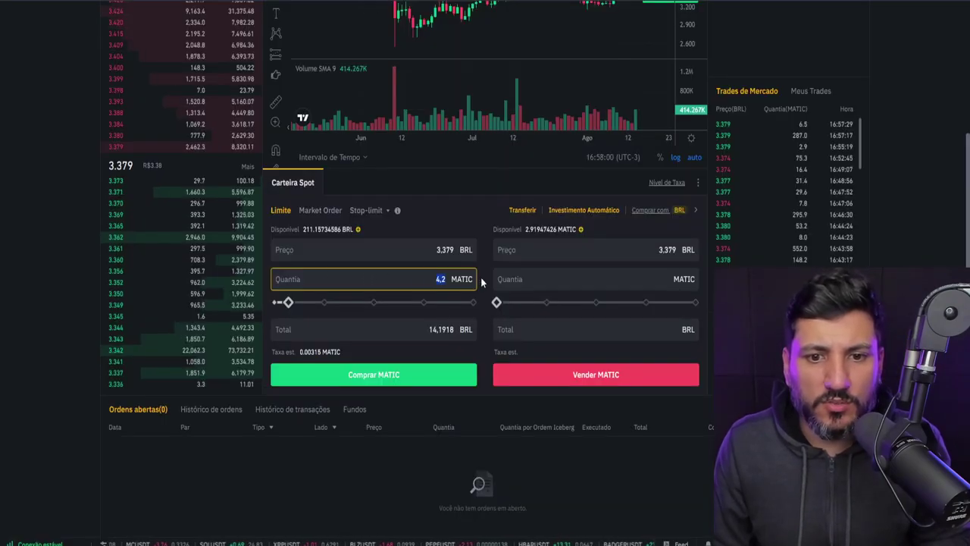
text(12,8)
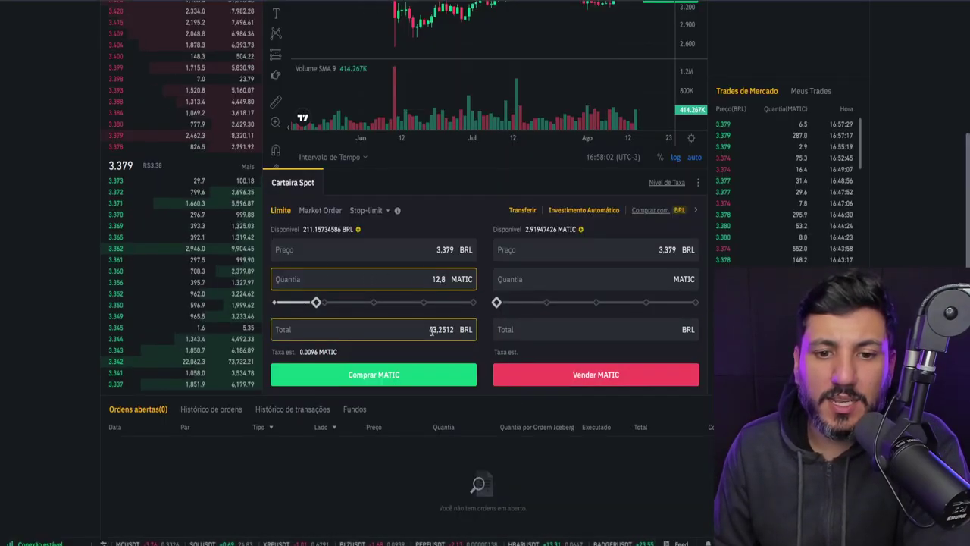
drag(427, 329, 482, 329)
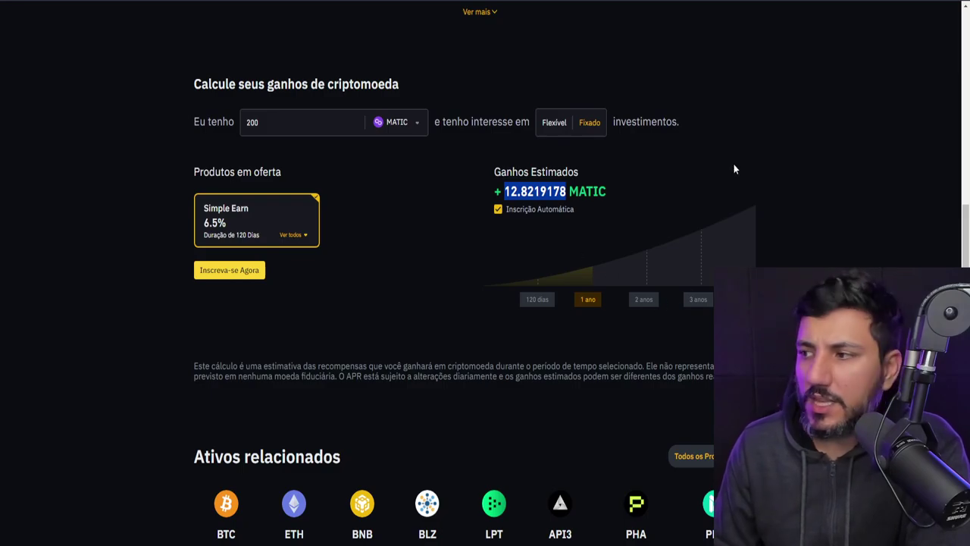
- Show the calculator's estimated MATIC earnings over 2 years and over 3 years
scroll(732, 166, down, 3)
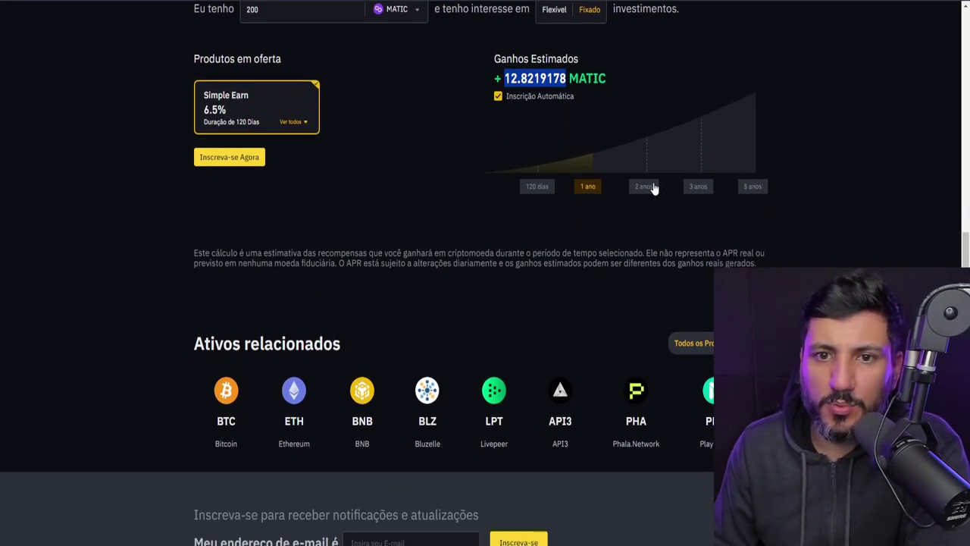
click(650, 187)
click(698, 186)
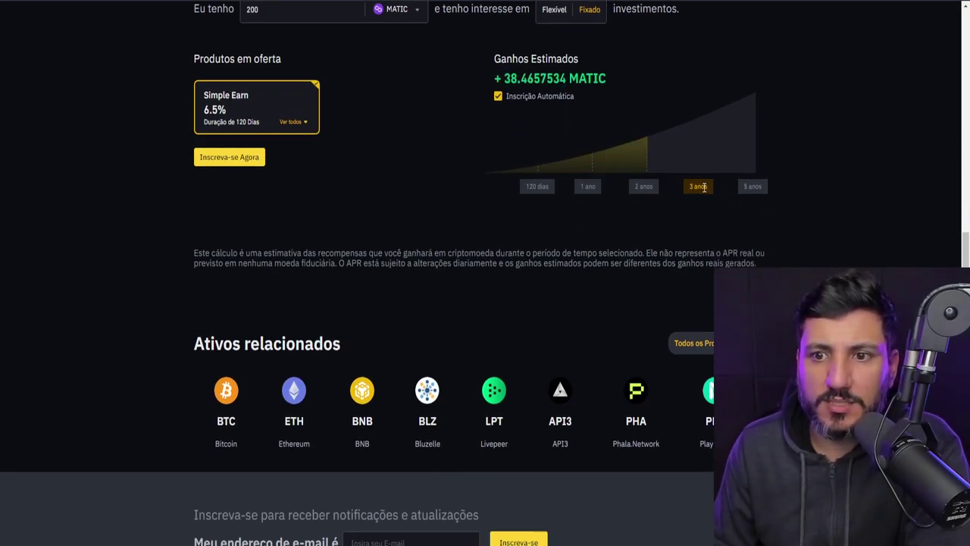
- Read the disclaimer below the earnings calculator about how the rewards are estimated
scroll(472, 253, up, 2)
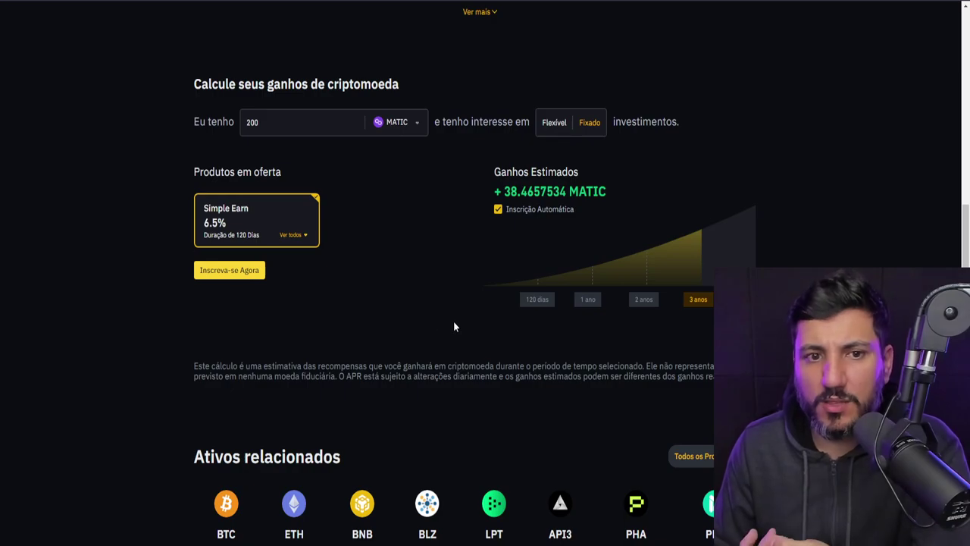
scroll(454, 322, up, 2)
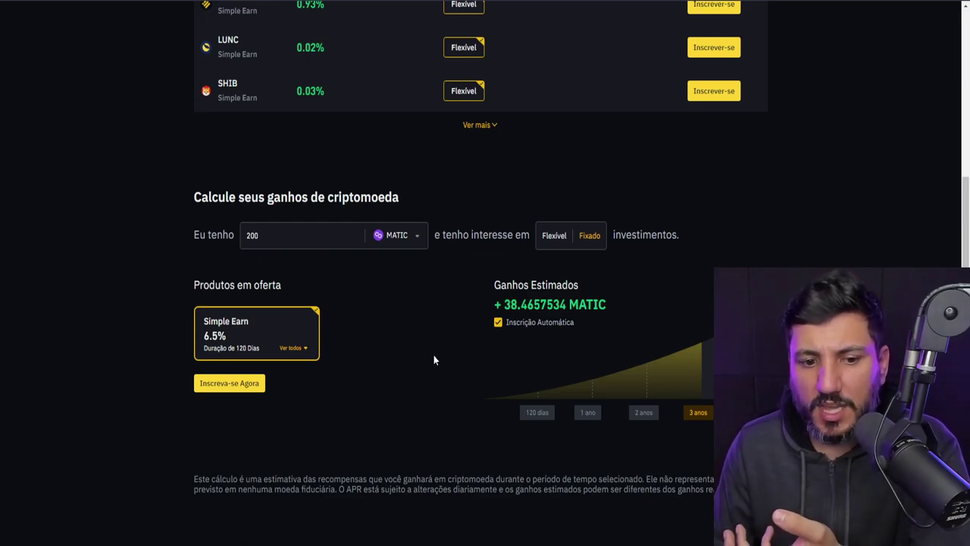
drag(214, 479, 455, 479)
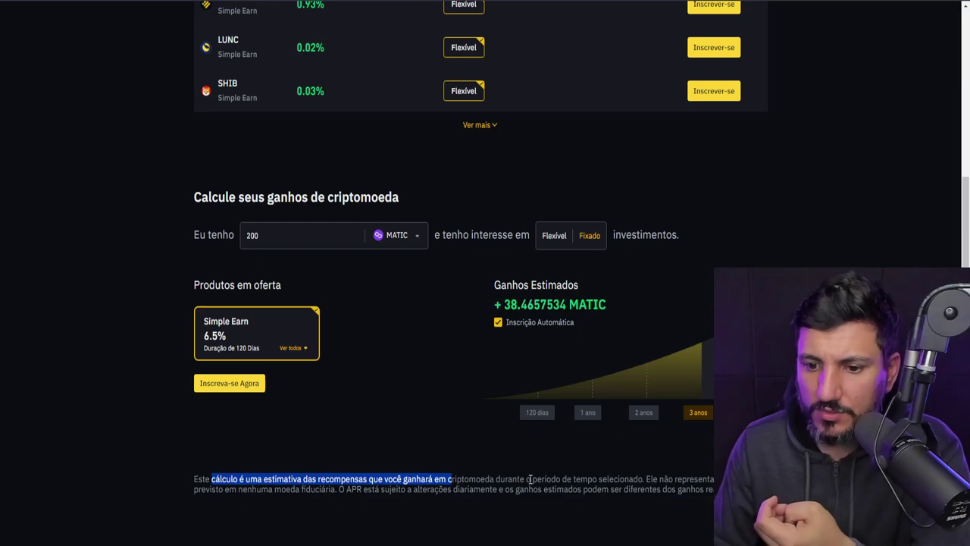
click(601, 497)
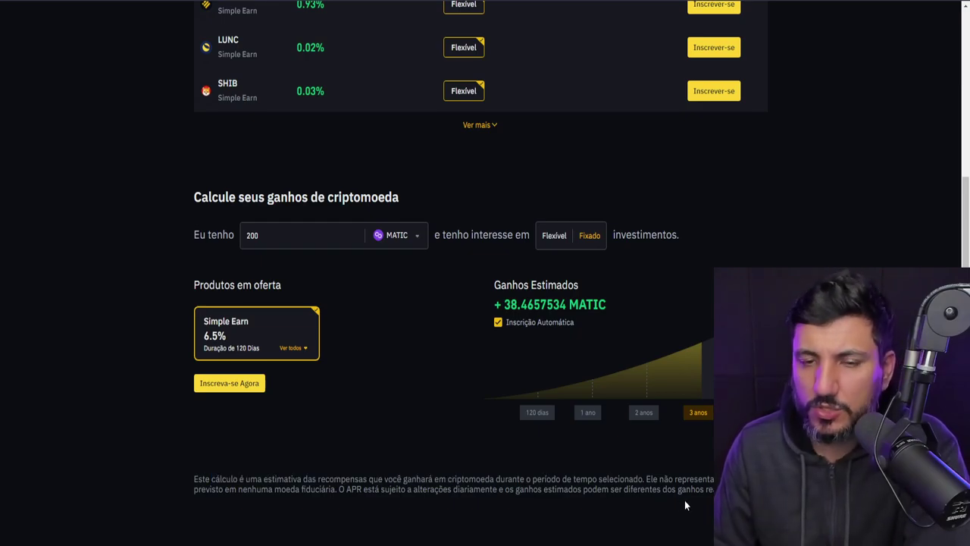
- Set the amount of the 120-day MATIC subscription to the maximum available, 2.91947426 MATIC
scroll(682, 500, up, 3)
scroll(682, 500, up, 2)
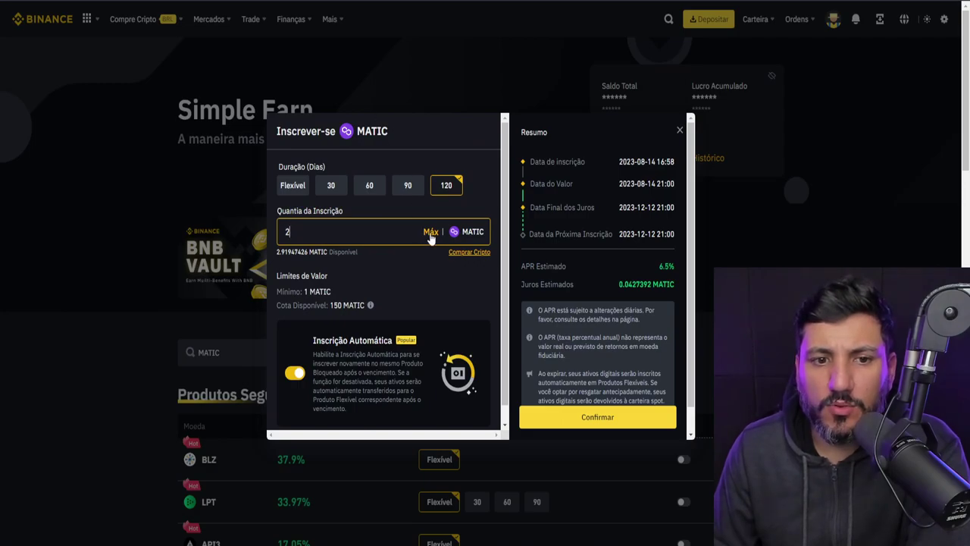
click(430, 232)
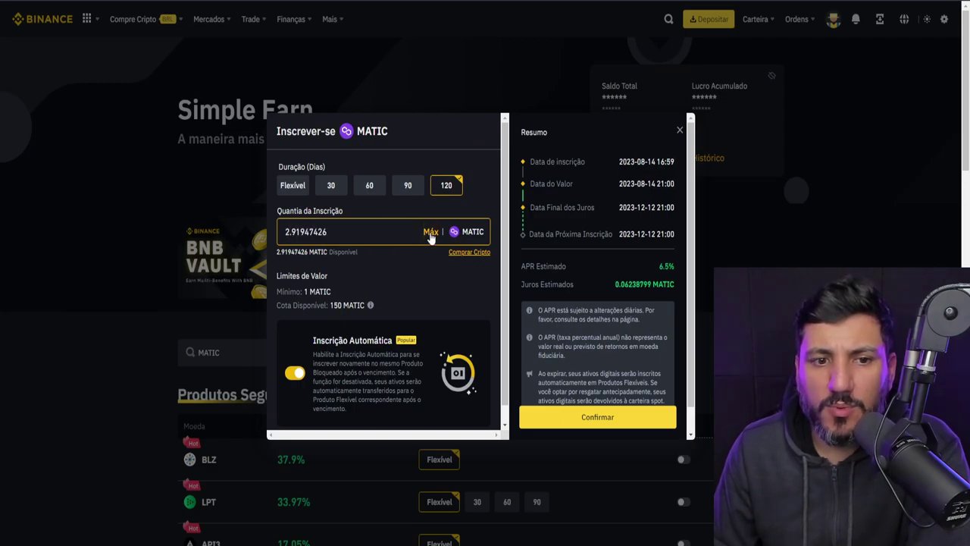
drag(327, 231, 288, 231)
key(BackSpace)
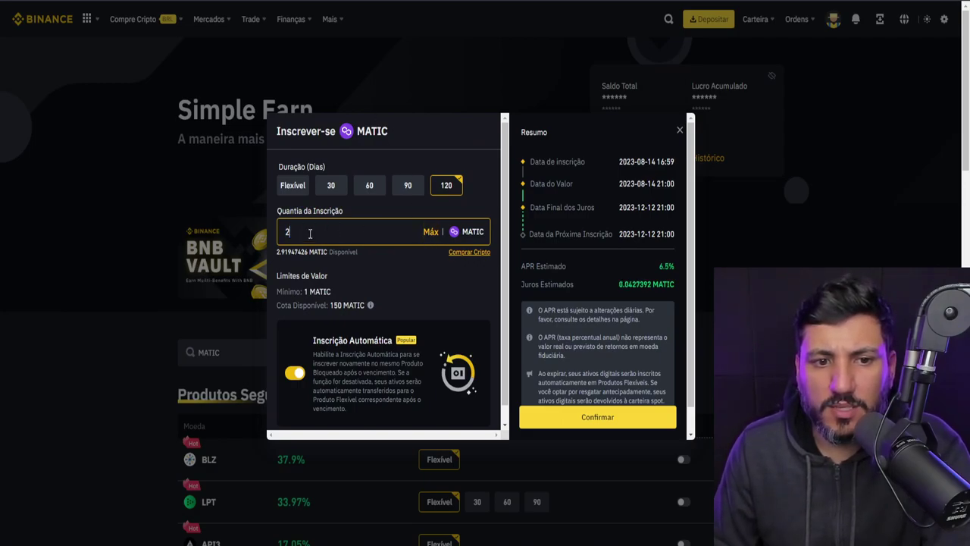
click(431, 233)
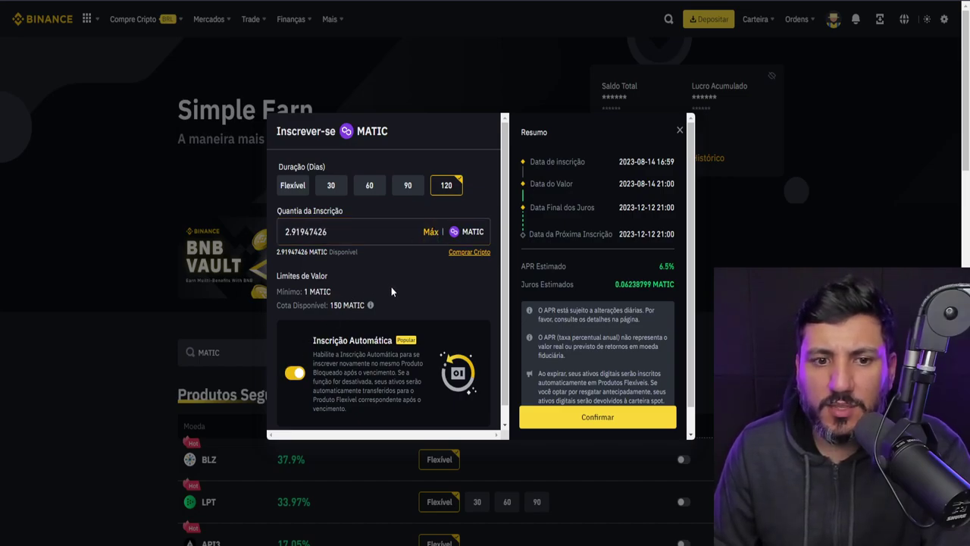
- Compare the subscription summary with Inscrição Automática on and off, and leave the option disabled
click(297, 373)
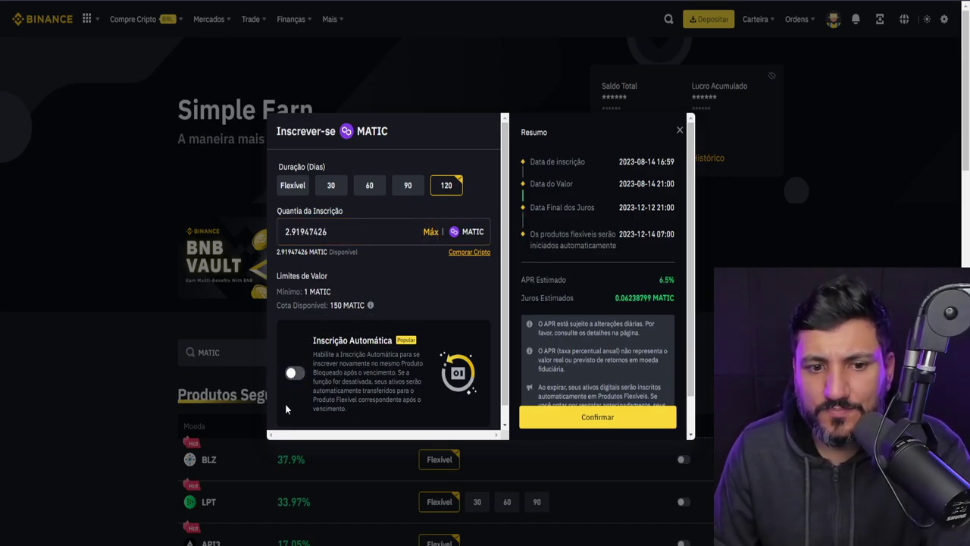
scroll(336, 356, down, 1)
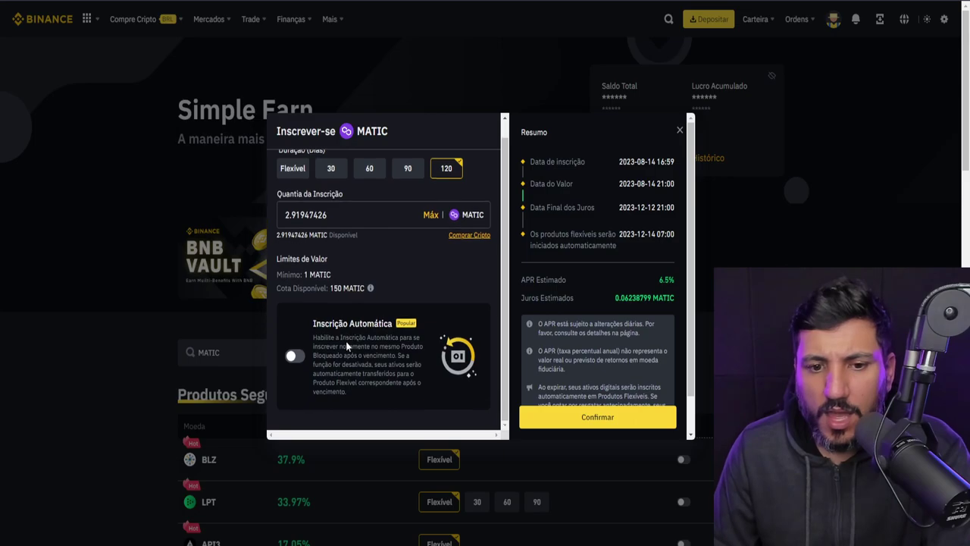
click(296, 360)
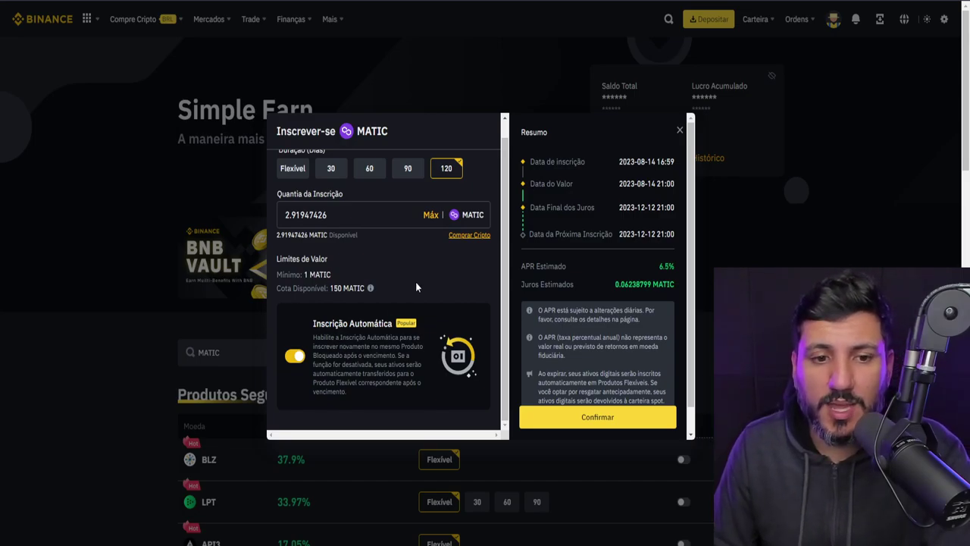
click(295, 356)
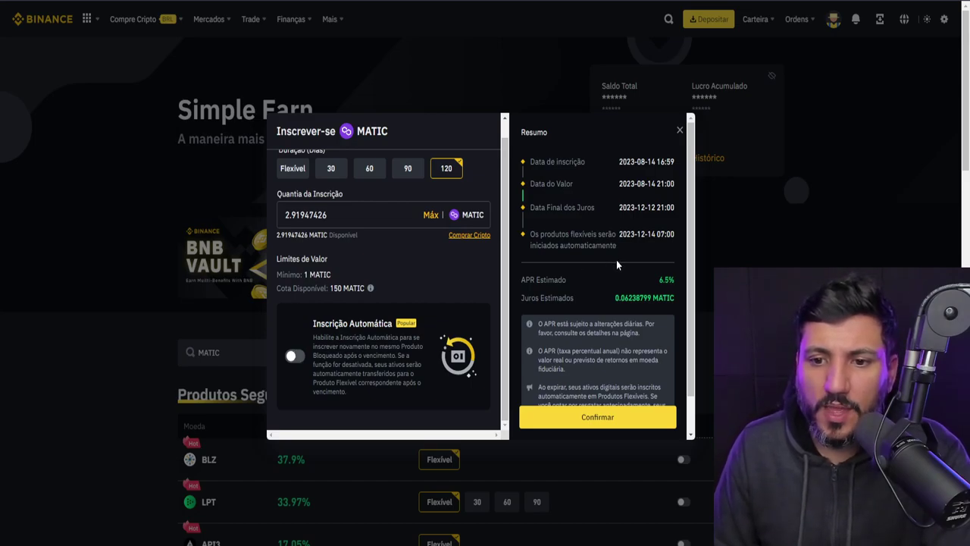
- Check the estimated interest against the subscribed amount, and the subscription date in the MATIC summary
drag(618, 300, 642, 301)
click(617, 300)
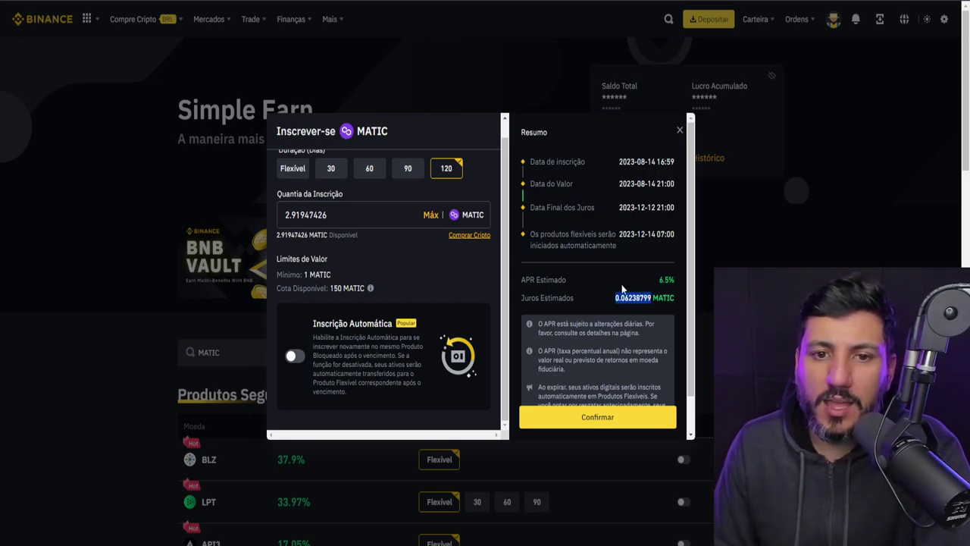
double_click(281, 215)
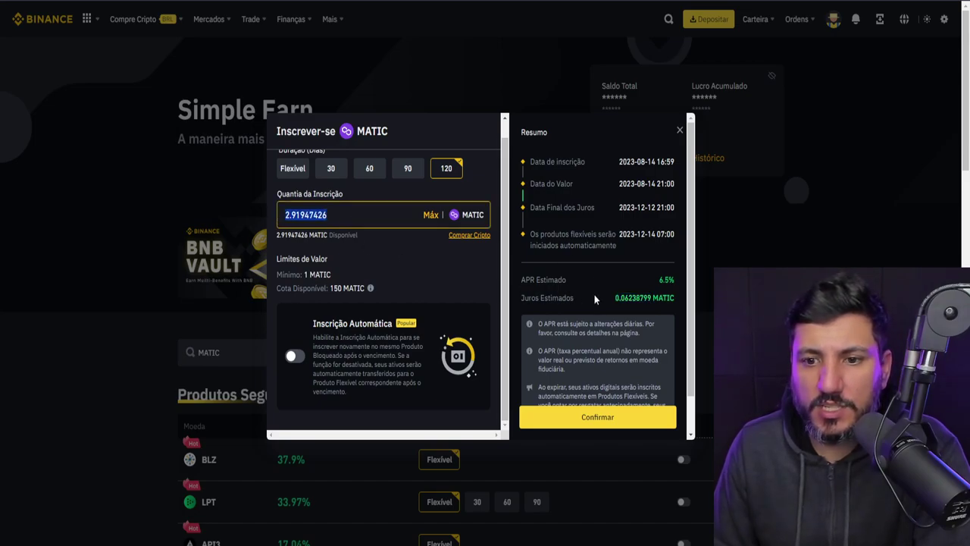
drag(607, 300, 669, 299)
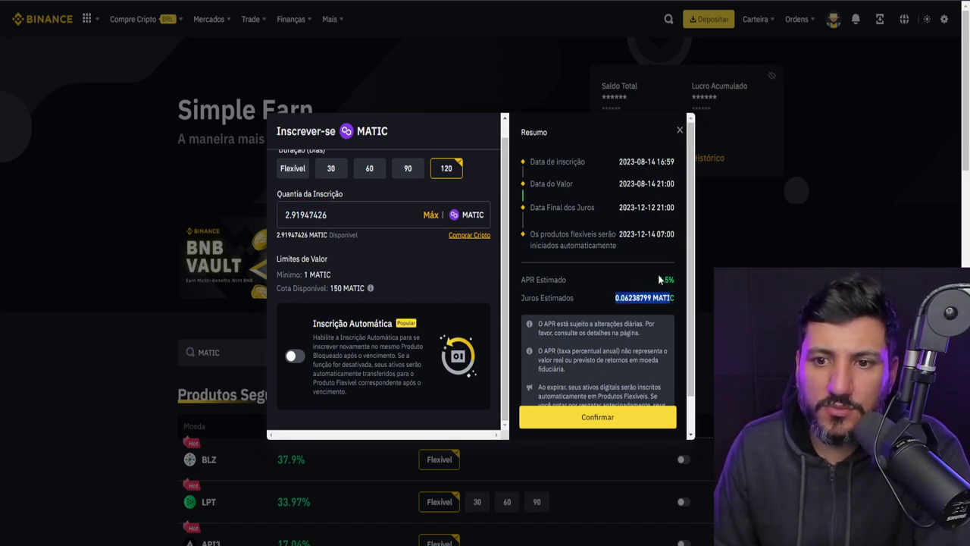
click(658, 161)
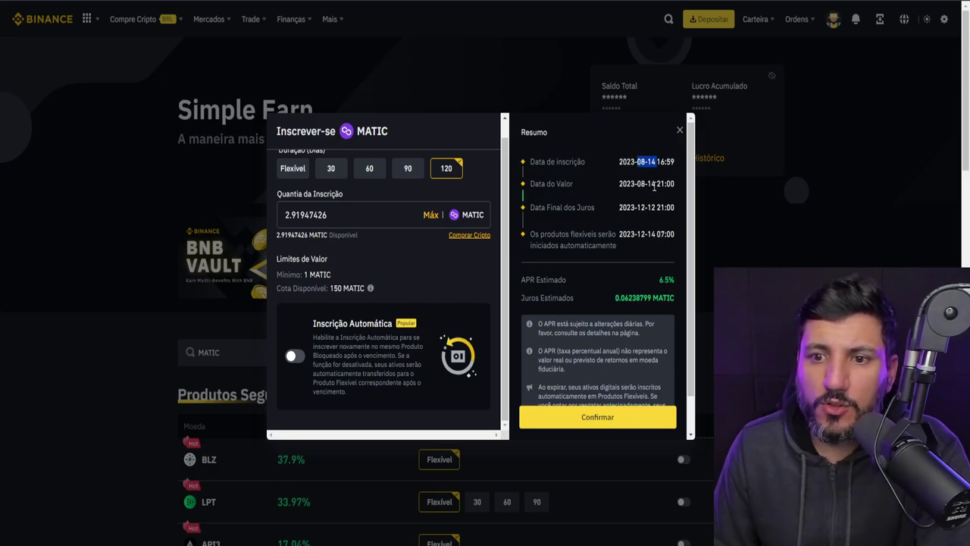
- Check the value date and the interest end date in the 120-day MATIC subscription summary
click(655, 188)
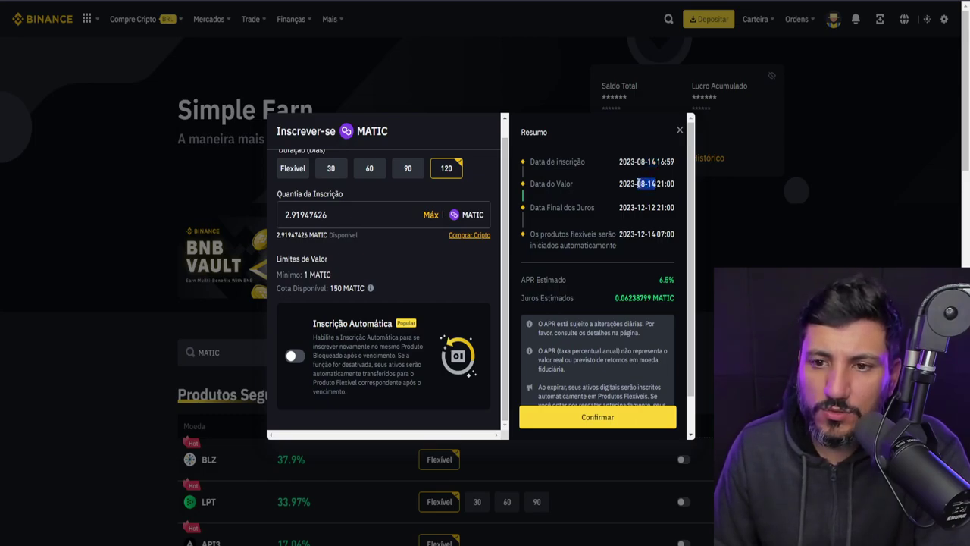
drag(656, 185, 675, 186)
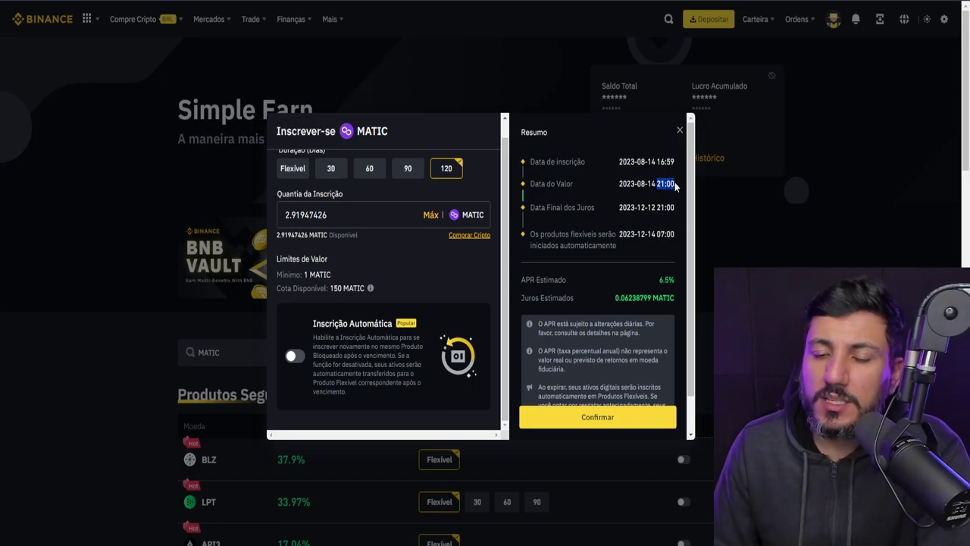
click(671, 184)
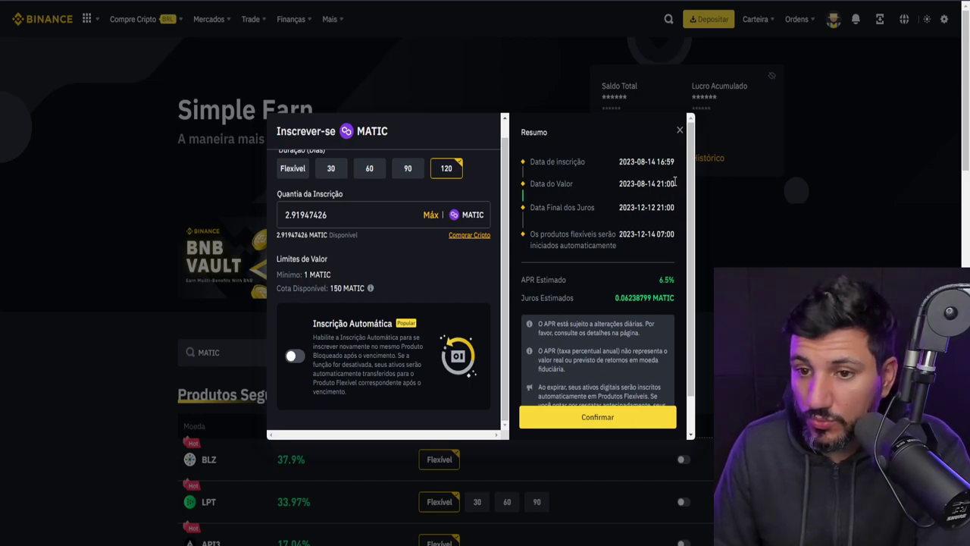
drag(675, 183, 620, 185)
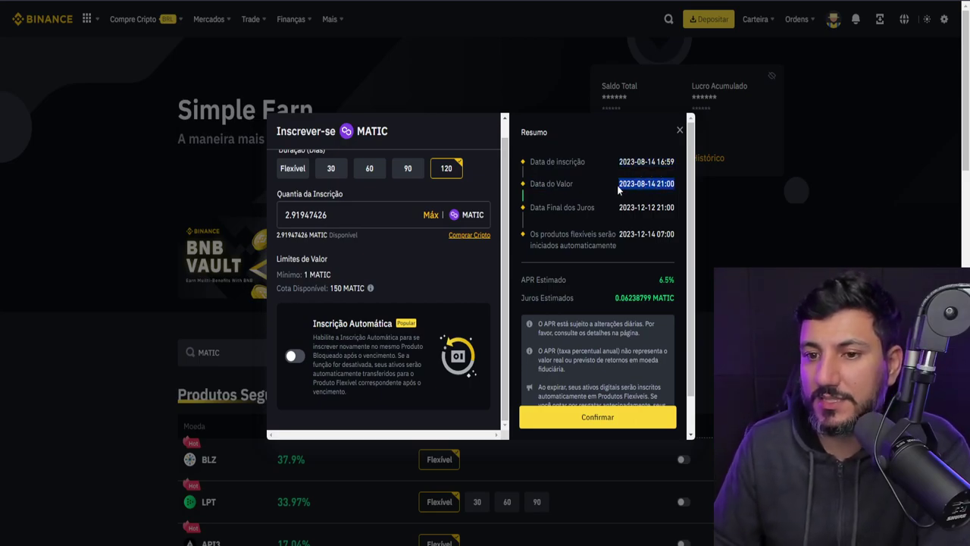
click(670, 164)
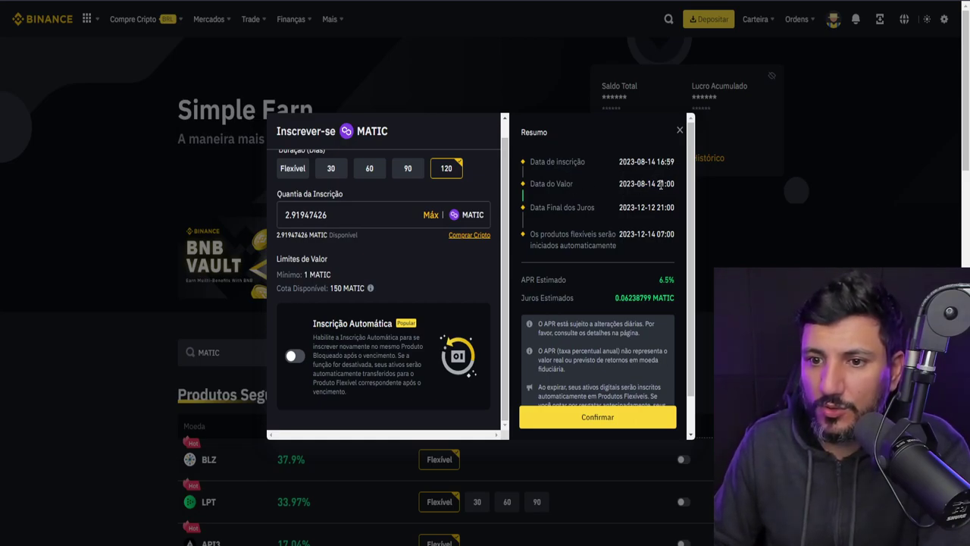
drag(654, 184, 638, 184)
click(656, 185)
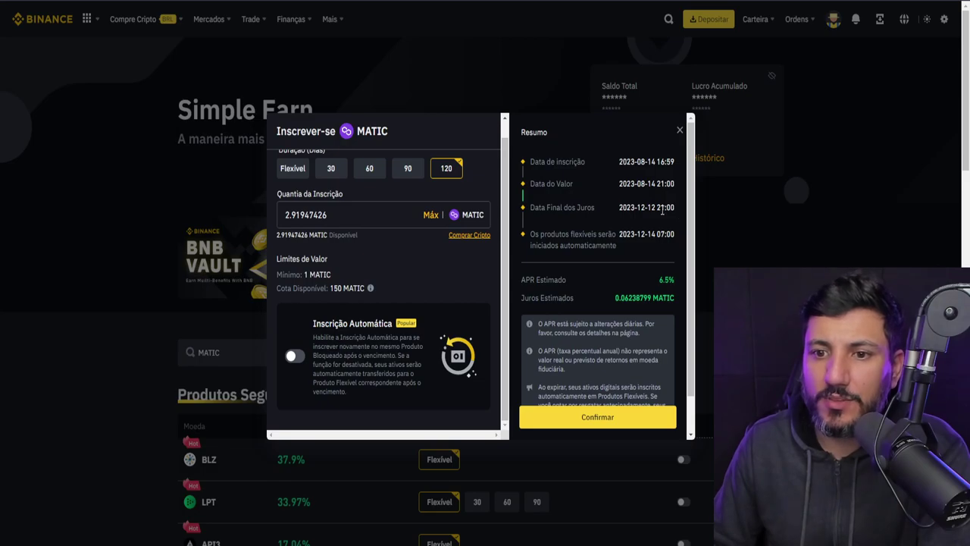
drag(656, 209, 628, 219)
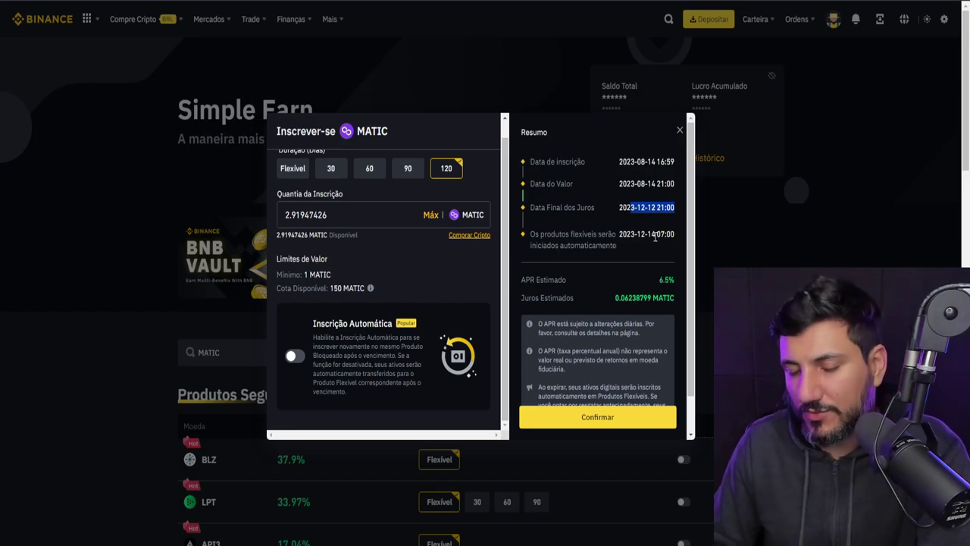
- Review the remaining terms in the summary and confirm the 120-day locked MATIC subscription
scroll(657, 235, down, 1)
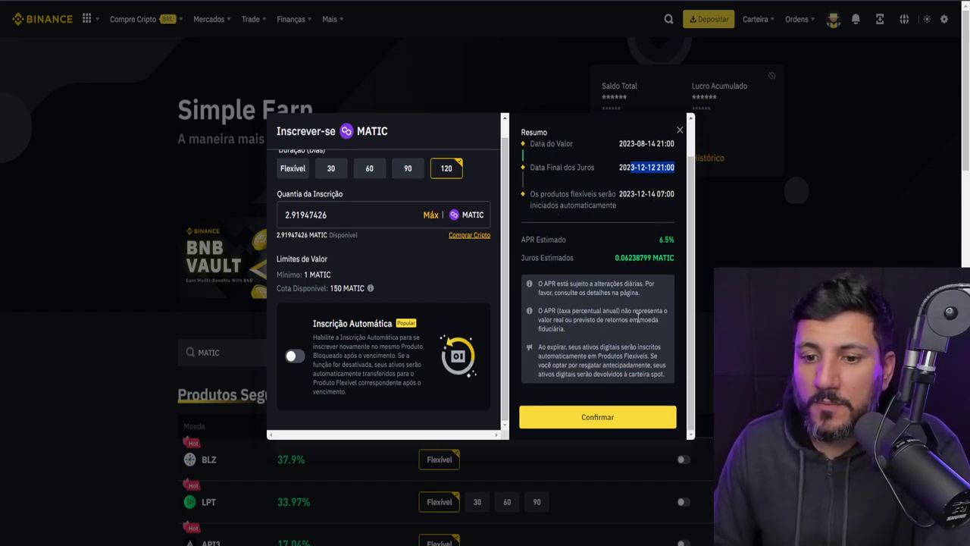
click(624, 415)
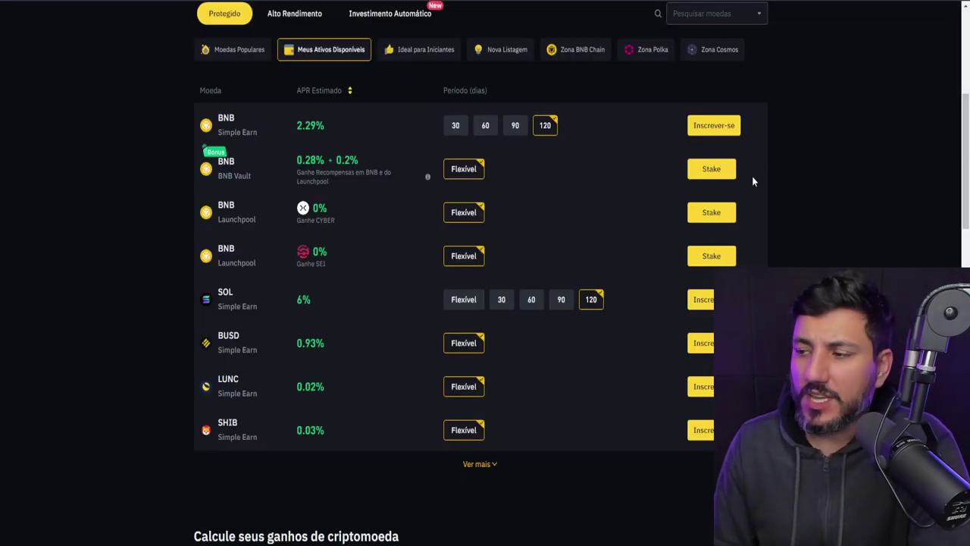
- Open the wallet's Earn overview and look over the flexible Simple Earn positions
scroll(485, 273, up, 5)
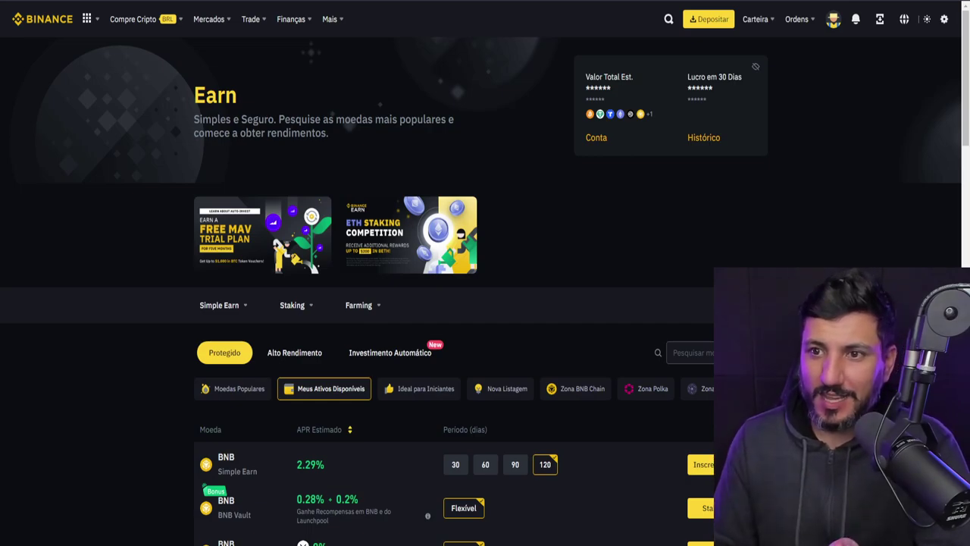
mouse_move(753, 24)
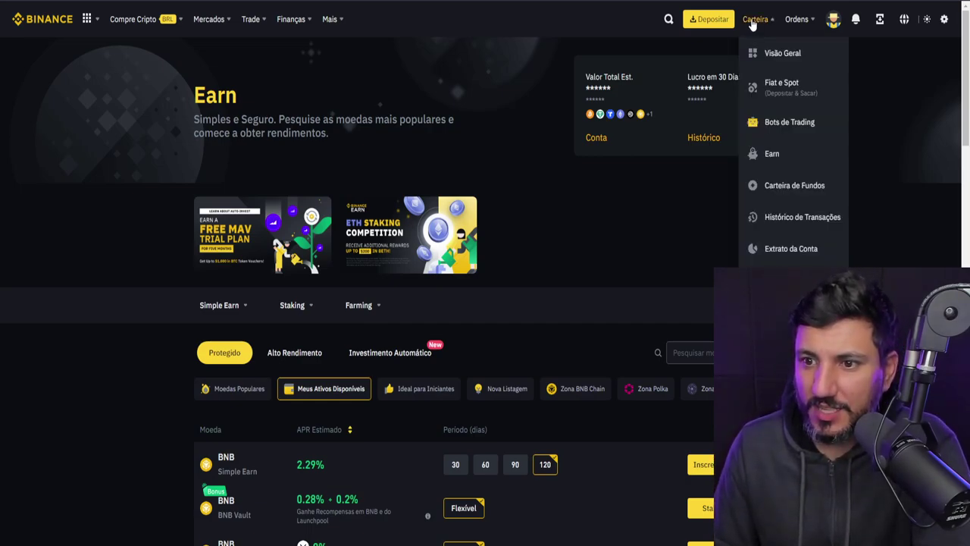
click(774, 156)
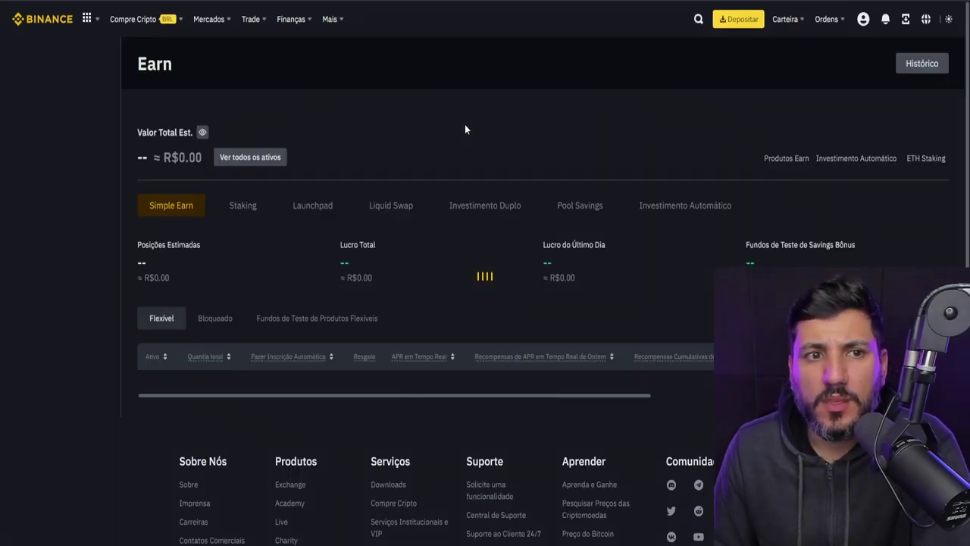
scroll(419, 324, down, 2)
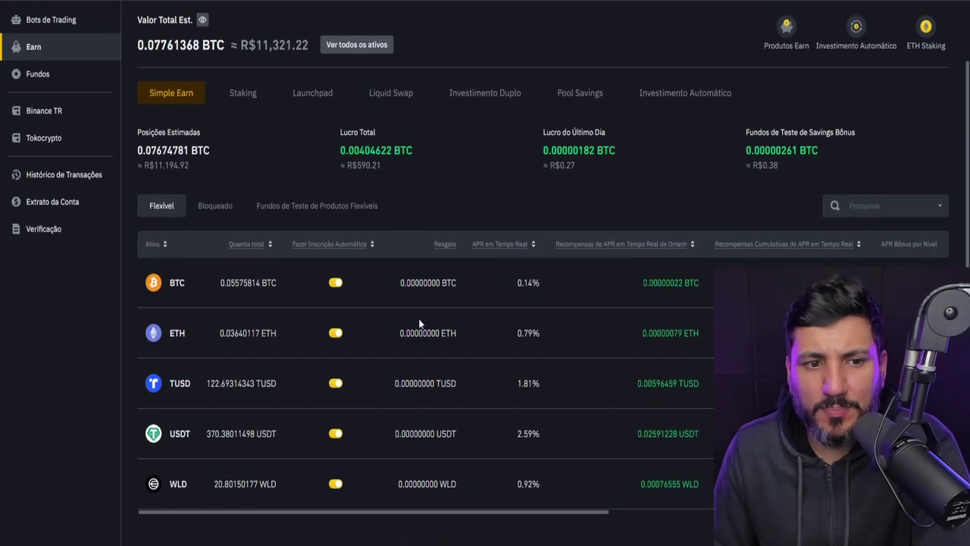
scroll(344, 306, down, 1)
scroll(318, 289, up, 1)
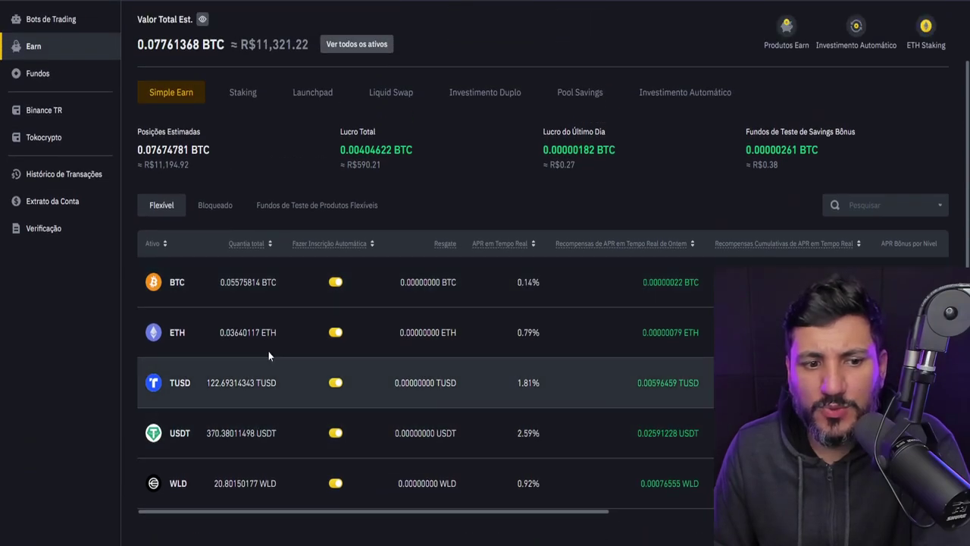
- Show the locked Simple Earn positions and examine all columns, from coin and amount to redemption date and status
click(216, 208)
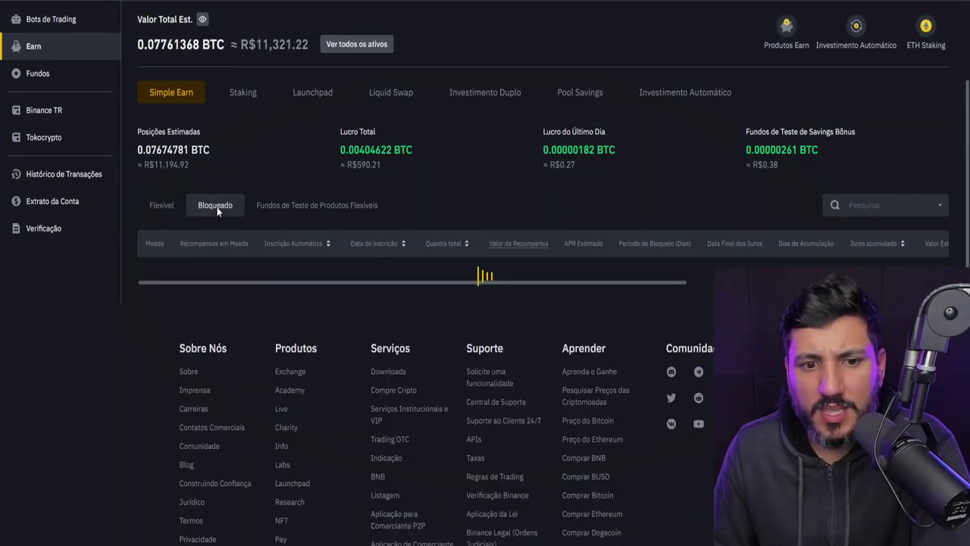
drag(355, 414, 687, 415)
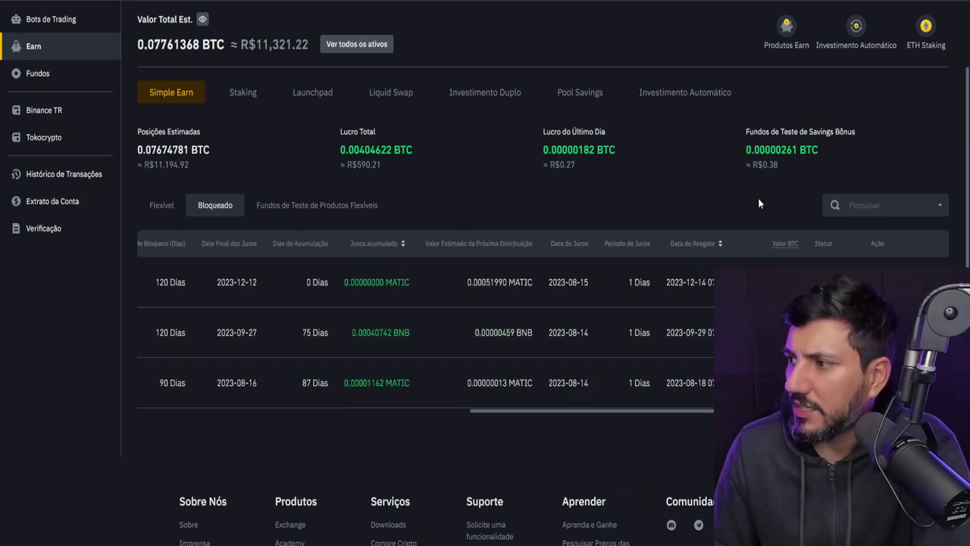
scroll(758, 198, down, 2)
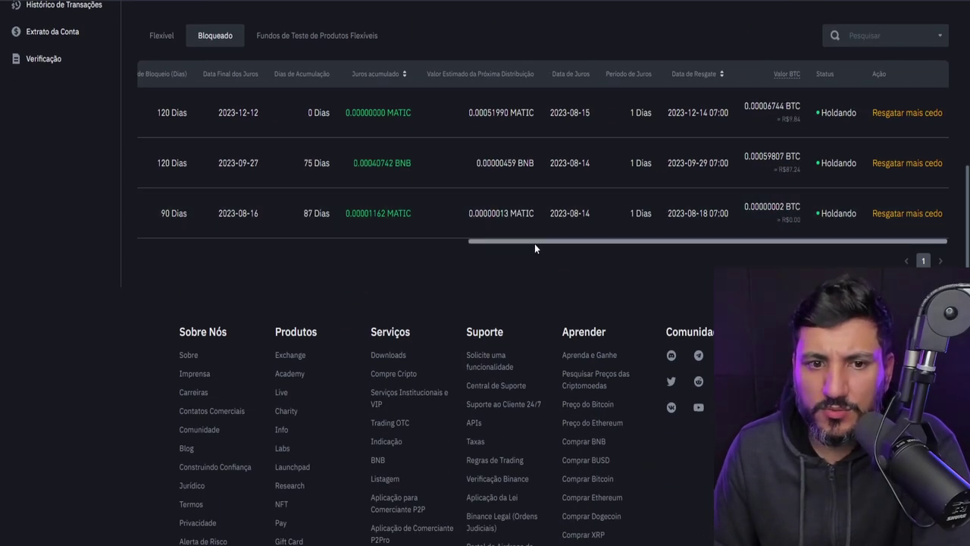
drag(534, 243, 468, 244)
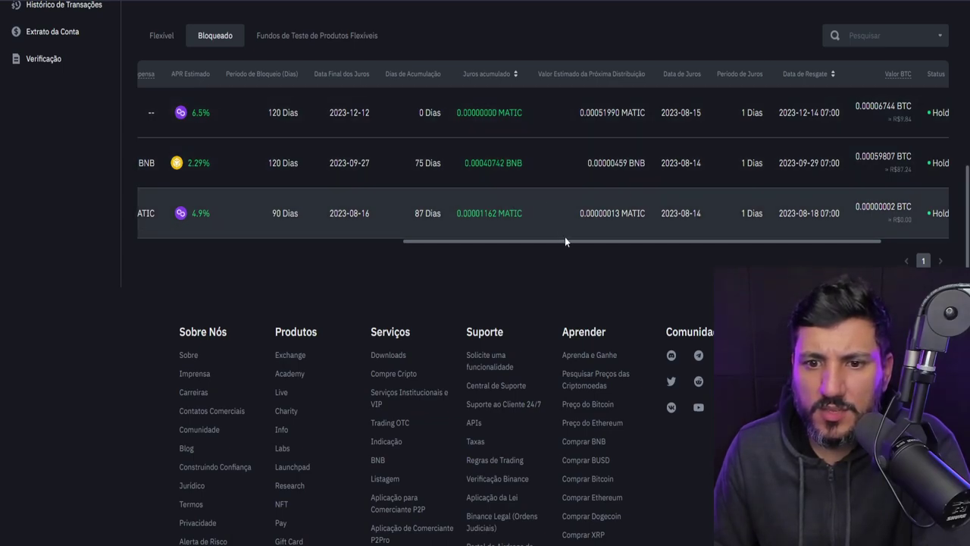
drag(564, 241, 236, 220)
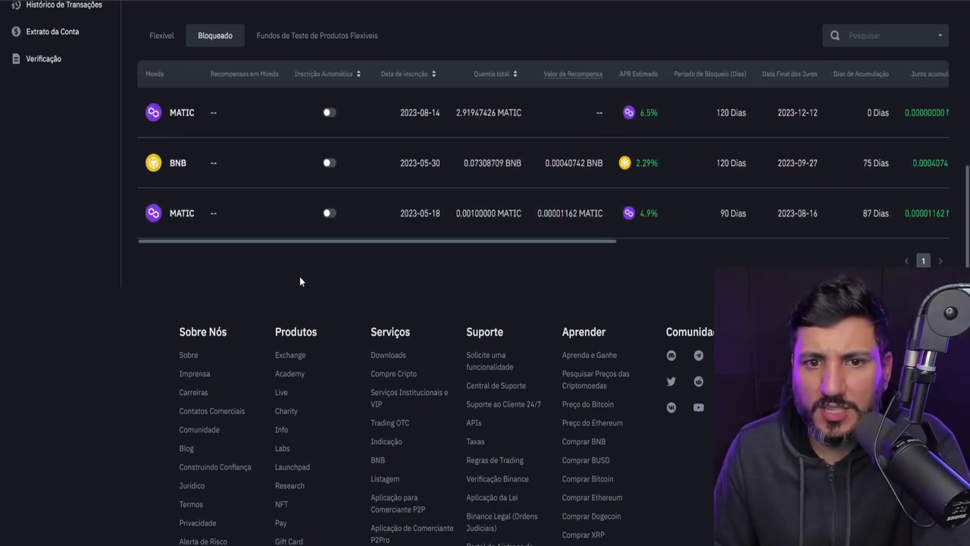
- Enable Inscrição Automática for the locked 120-day MATIC position, confirm it, and disable it again
scroll(300, 281, up, 2)
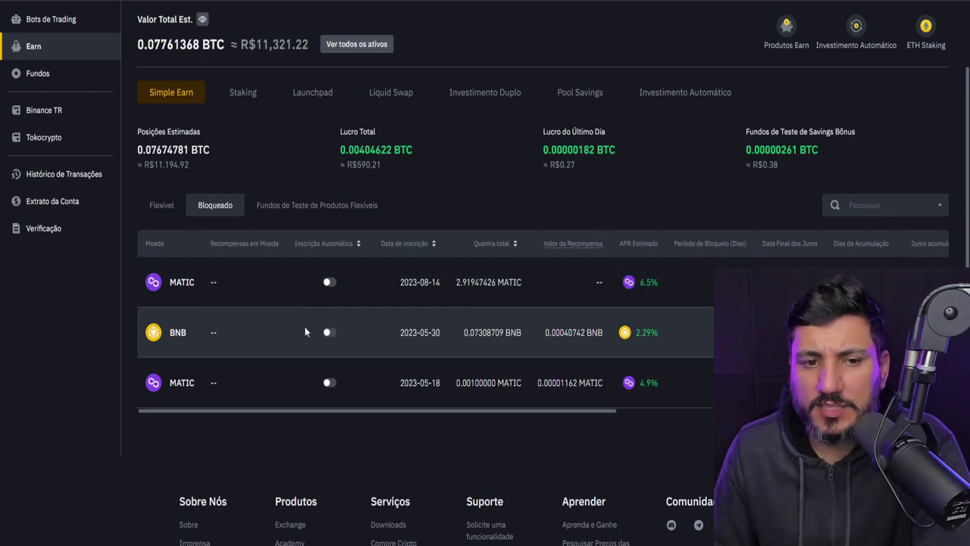
click(330, 283)
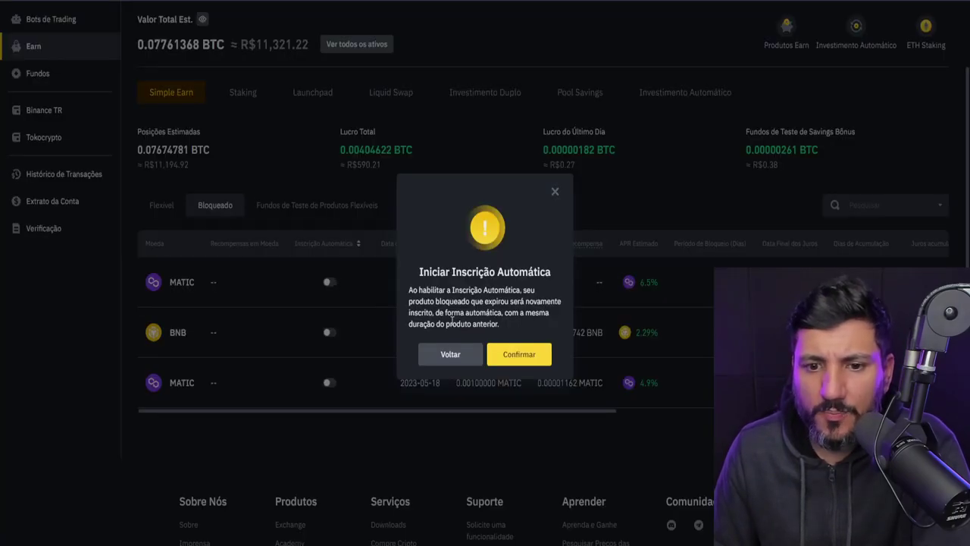
click(512, 354)
click(330, 283)
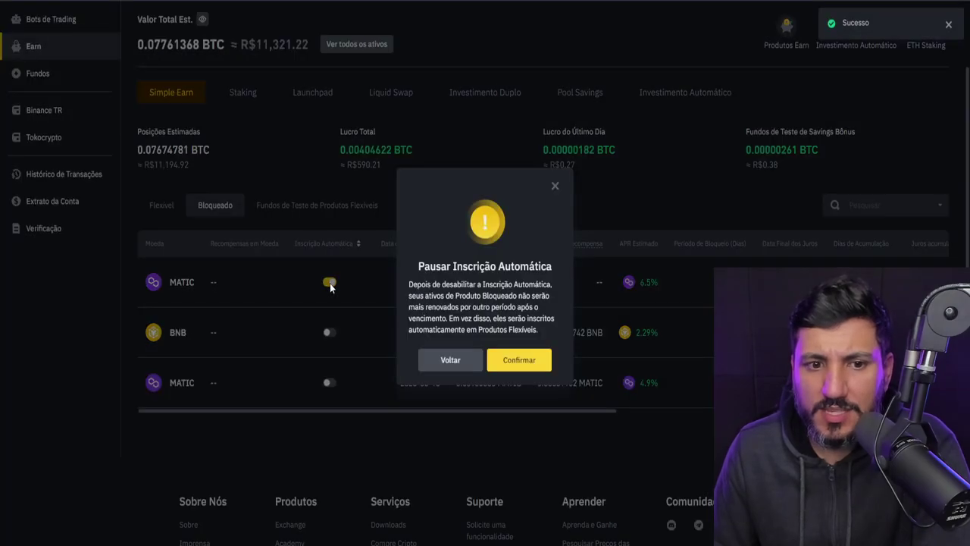
click(515, 360)
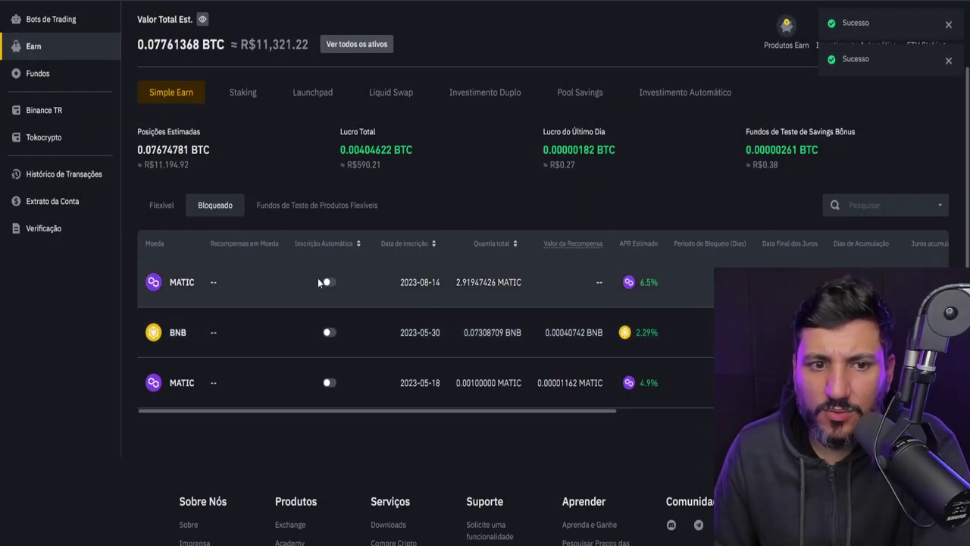